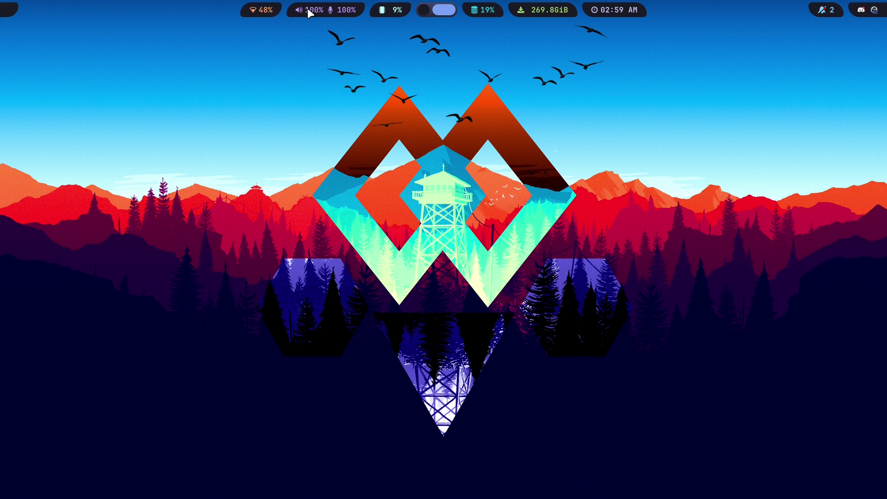
Step: Launch PulseAudio Volume Control, view its output devices, and close it again
{"action": "mouse_move", "coordinate": [307, 9]}
{"action": "key", "text": "super+d"}
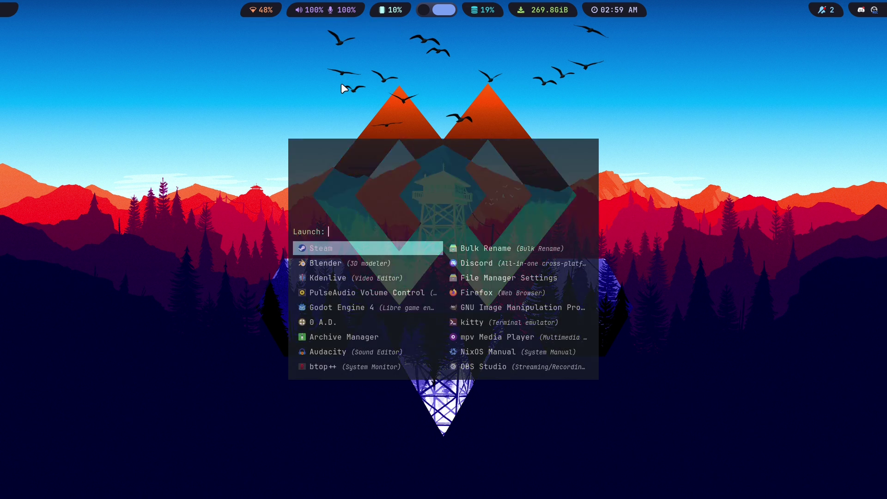
{"action": "type", "text": "pav"}
{"action": "key", "text": "Return"}
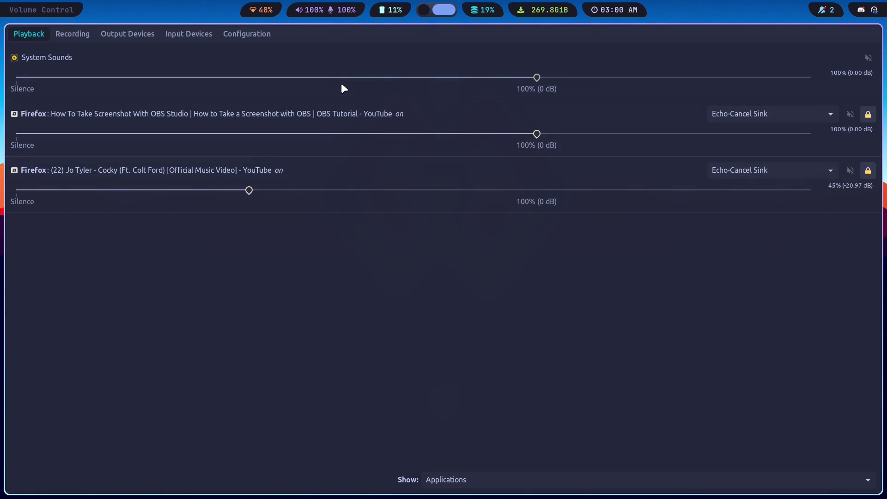
{"action": "left_click", "coordinate": [157, 33]}
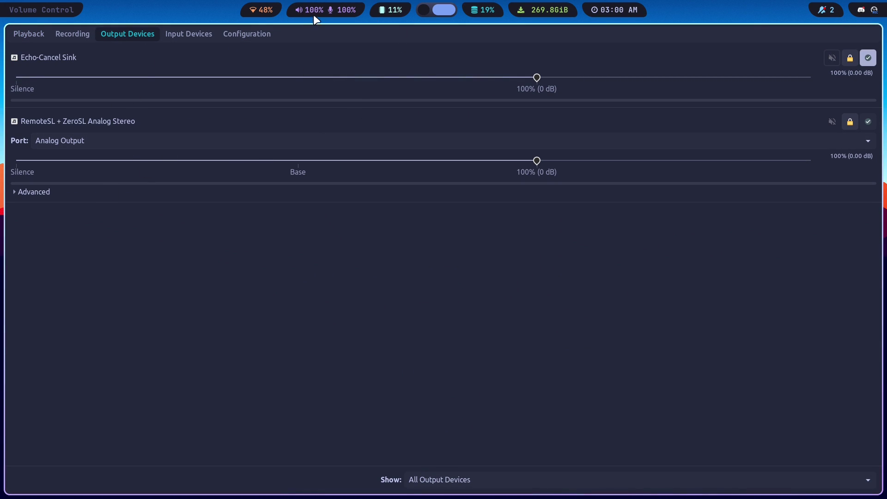
{"action": "key", "text": "super+q"}
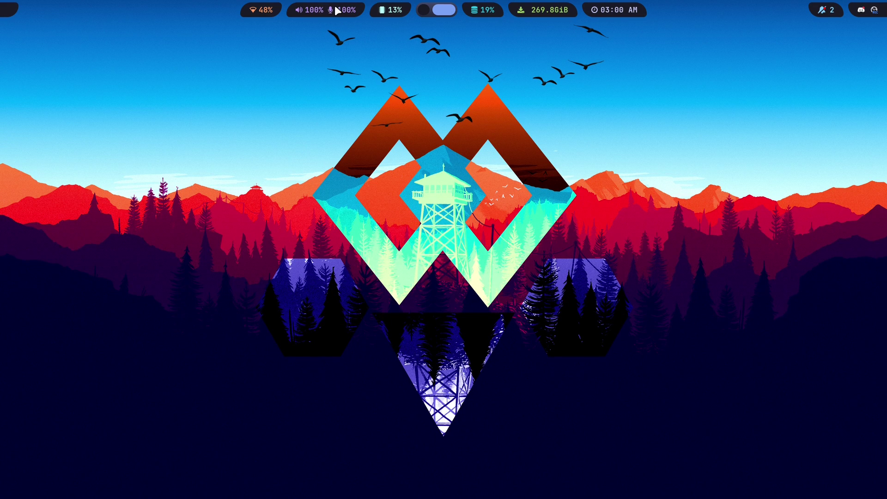
Step: Inspect the status bar's CPU, memory and disk modules, the Discord tray menu and the notification indicator
{"action": "mouse_move", "coordinate": [391, 8]}
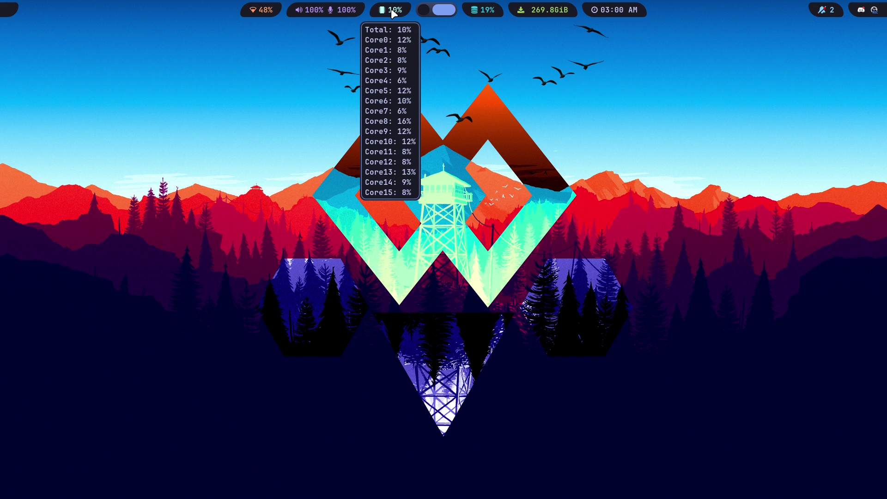
{"action": "mouse_move", "coordinate": [492, 14]}
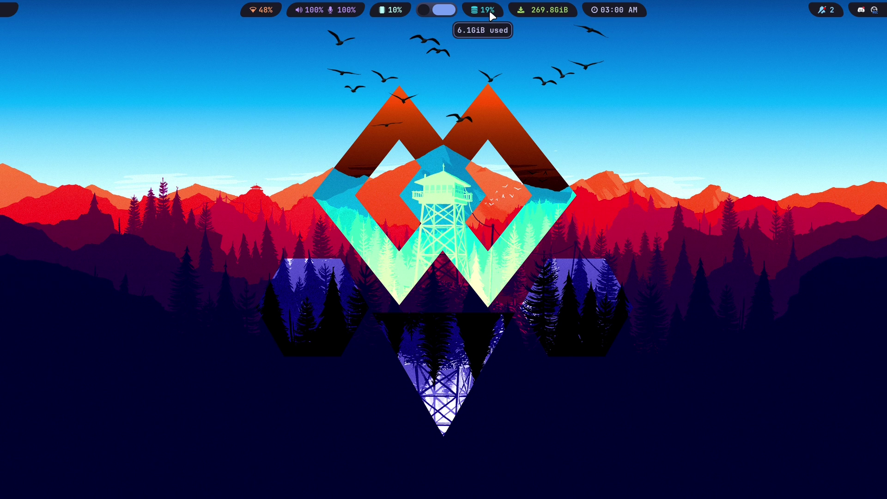
{"action": "mouse_move", "coordinate": [529, 10]}
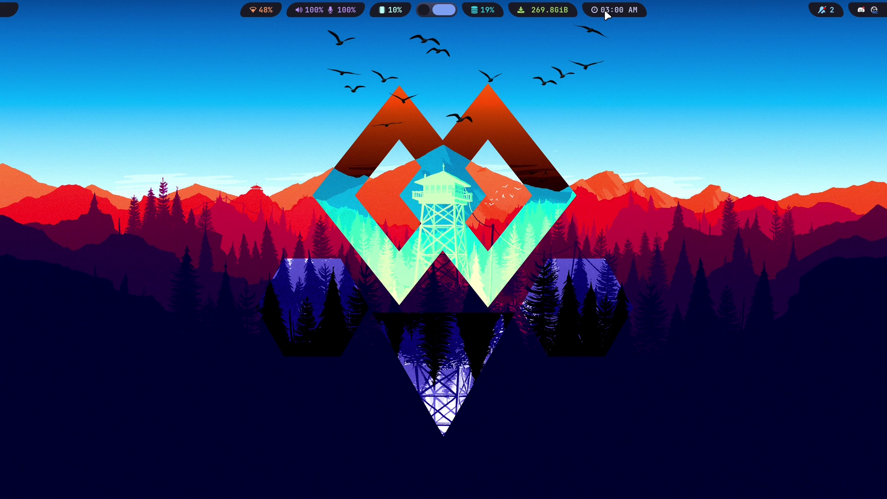
{"action": "right_click", "coordinate": [860, 10]}
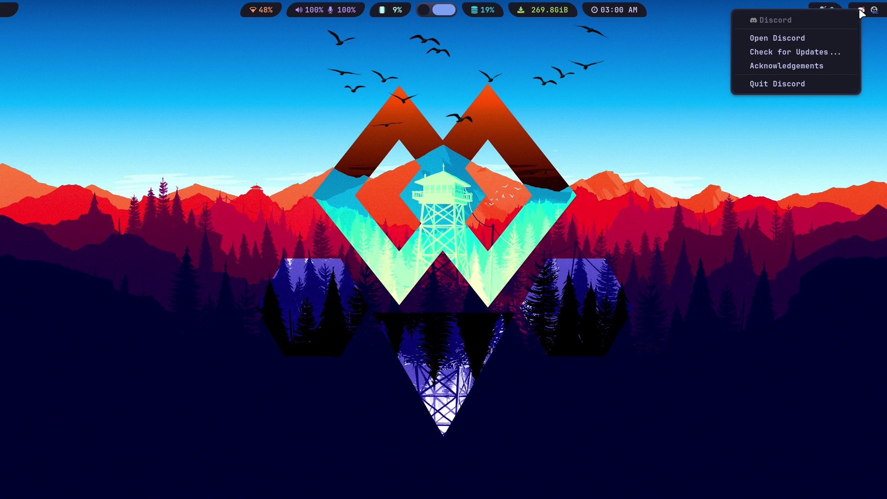
{"action": "left_click", "coordinate": [811, 172]}
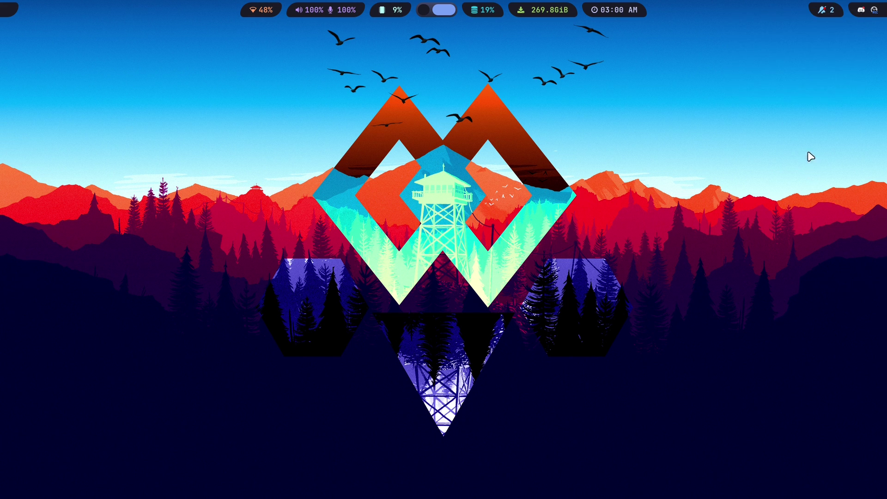
{"action": "left_click", "coordinate": [828, 10]}
Step: Open five terminal windows tiled on the current workspace
{"action": "key", "text": "super+Return"}
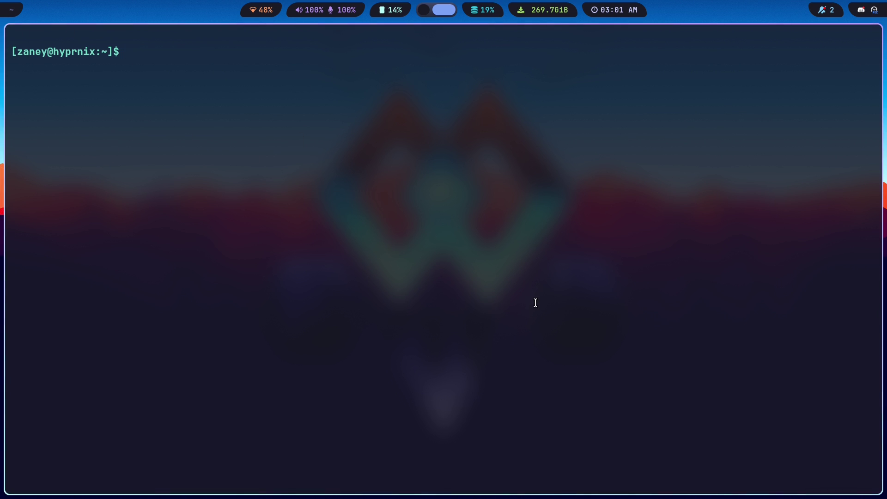
{"action": "key", "text": "super+Return"}
{"action": "key", "text": "super+Return"}
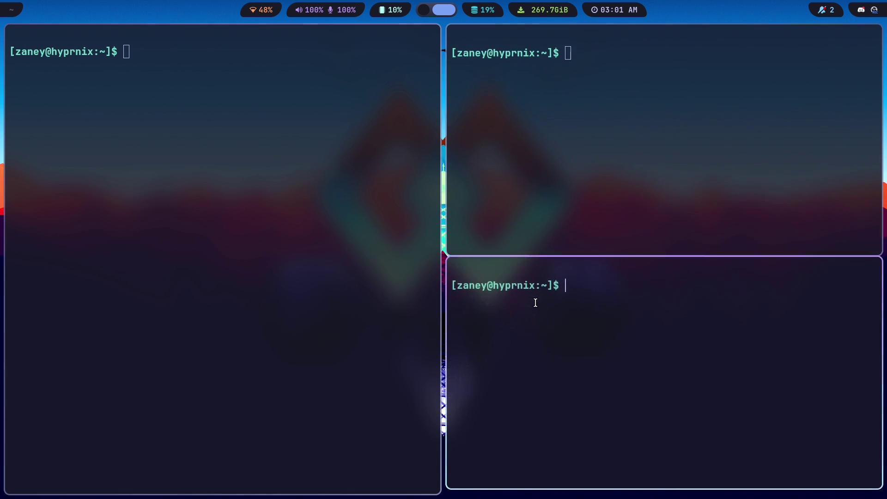
{"action": "key", "text": "super+Return"}
{"action": "key", "text": "super+Return"}
Step: Close four of the tiled terminals, keeping only the first one open
{"action": "key", "text": "super+q"}
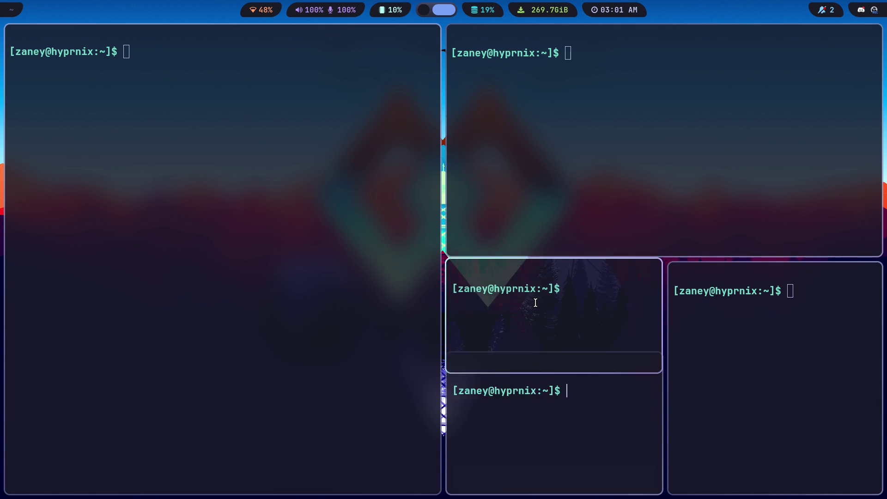
{"action": "key", "text": "super+q"}
{"action": "key", "text": "super+q"}
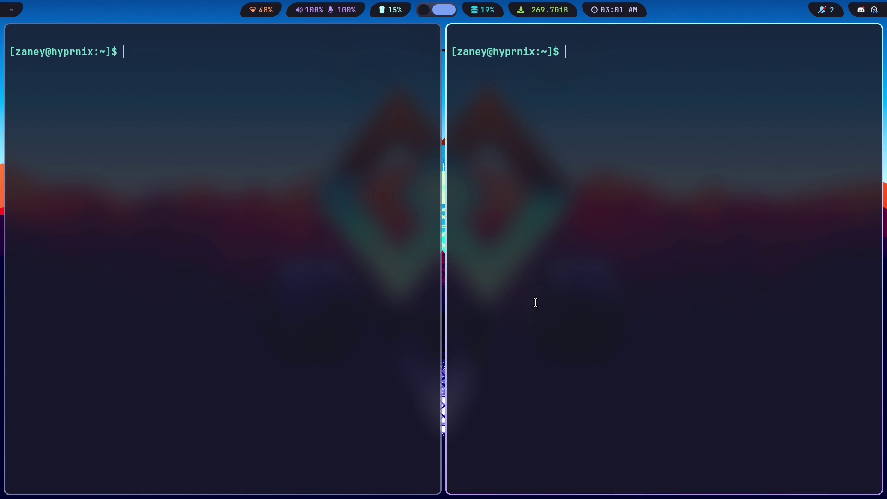
{"action": "key", "text": "super+q"}
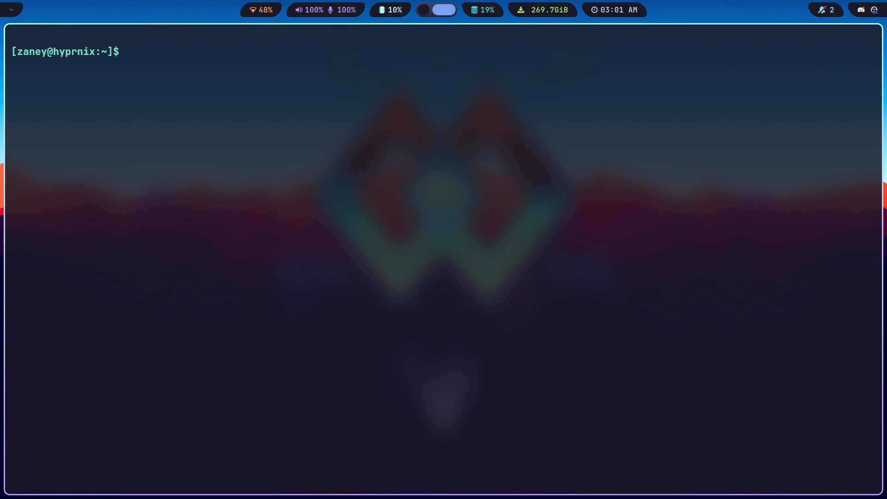
Step: Change into the zaneyos directory and clear the terminal
{"action": "type", "text": "cd z"}
{"action": "key", "text": "Tab"}
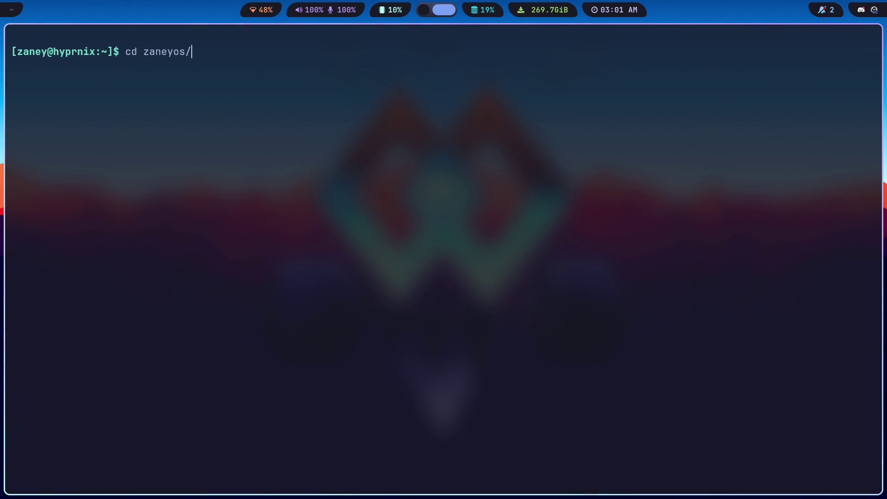
{"action": "key", "text": "Return"}
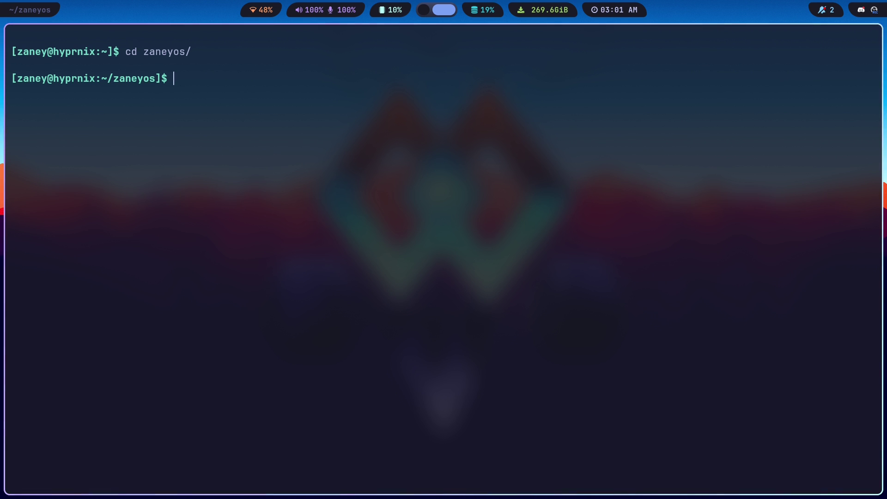
{"action": "key", "text": "ctrl+l"}
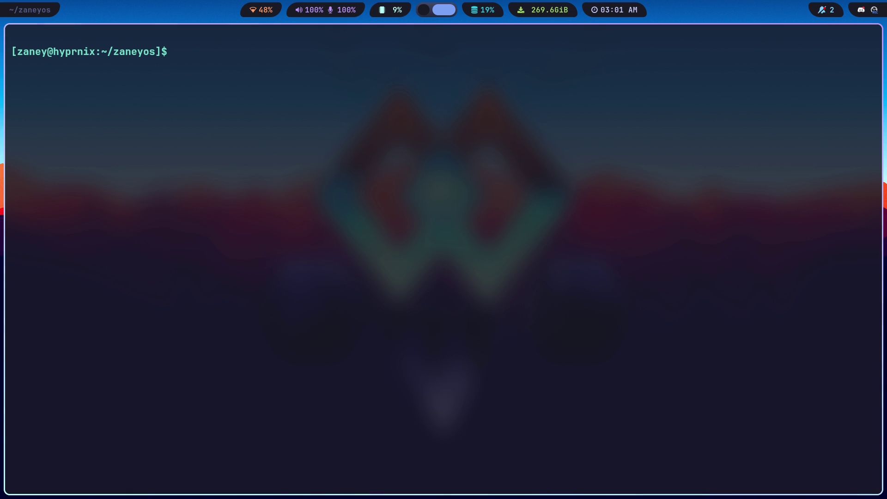
Step: Open the config/hyprland/ directory in the editor with the v command
{"action": "type", "text": "v "}
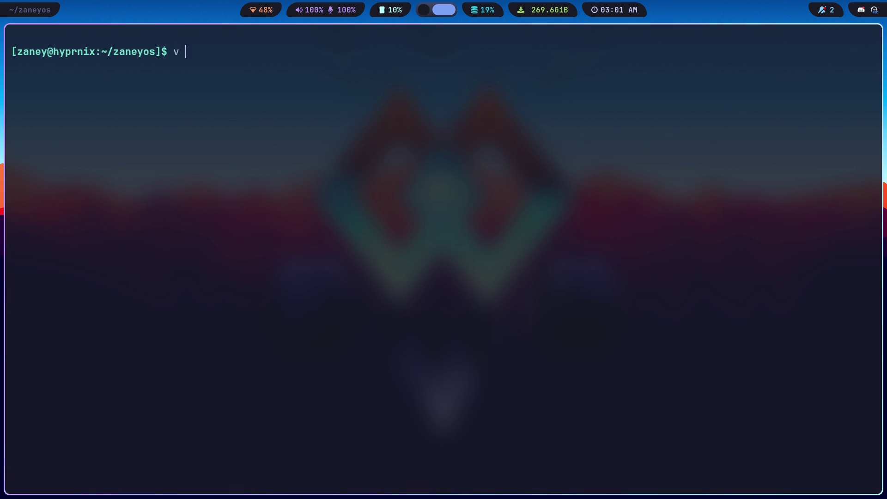
{"action": "type", "text": "config/hyprland/"}
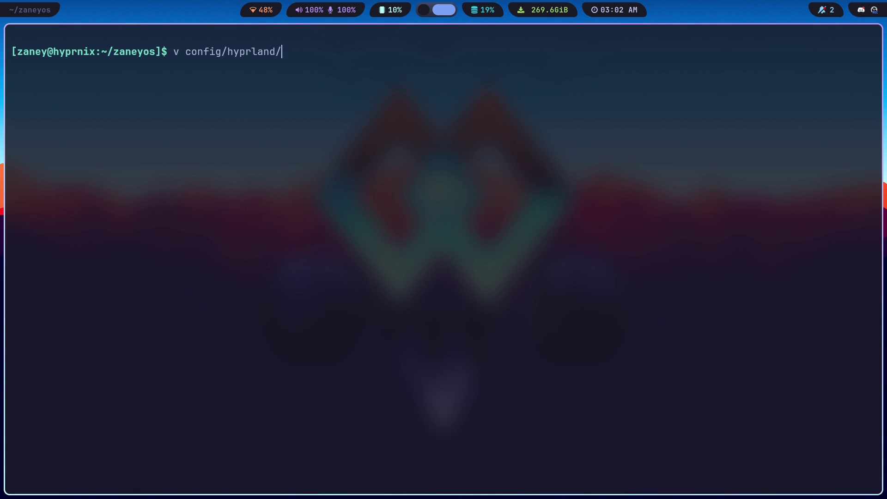
{"action": "key", "text": "Return"}
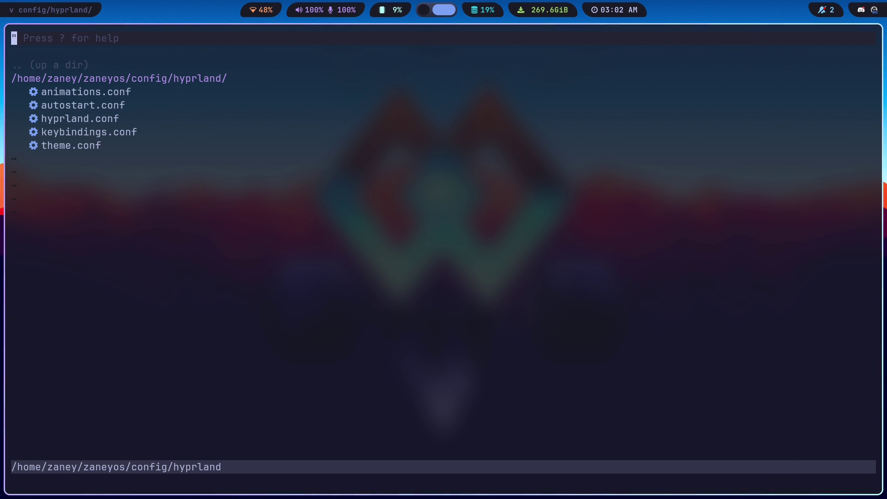
Step: Open hyprland.conf from the Hyprland config directory listing
{"action": "key", "text": "j"}
{"action": "key", "text": "j"}
{"action": "key", "text": "j"}
{"action": "key", "text": "j"}
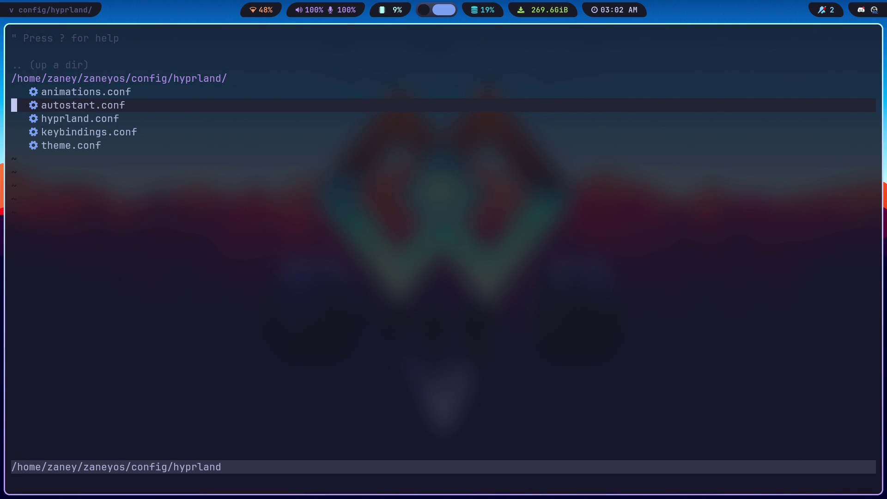
{"action": "key", "text": "j"}
{"action": "key", "text": "j"}
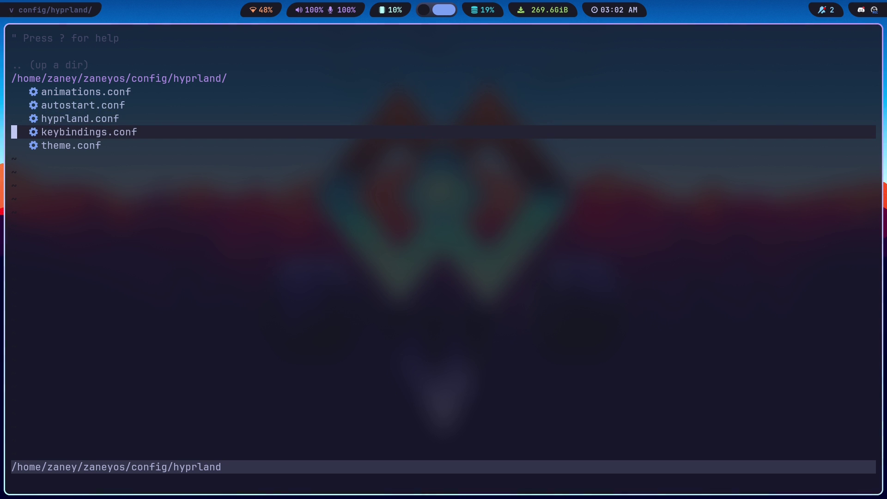
{"action": "key", "text": "j"}
{"action": "key", "text": "k"}
{"action": "key", "text": "k"}
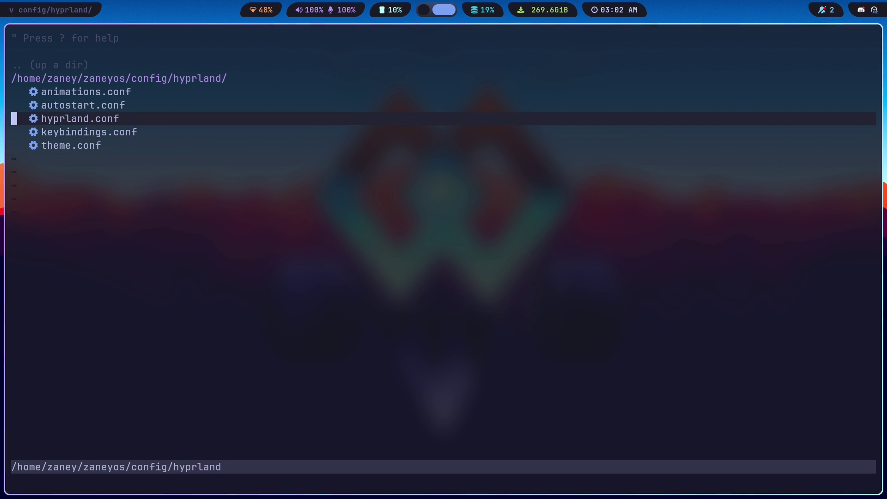
{"action": "key", "text": "Return"}
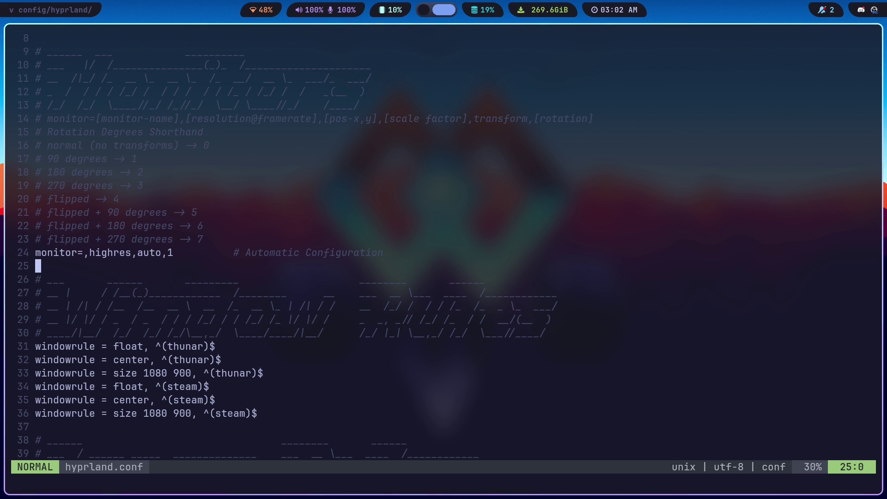
Step: Look over hyprland.conf from the monitor setting back up to the title banner on line 1
{"action": "key", "text": "k"}
{"action": "key", "text": "k"}
{"action": "key", "text": "k"}
{"action": "key", "text": "k"}
{"action": "key", "text": "k"}
{"action": "key", "text": "k"}
{"action": "key", "text": "k"}
{"action": "key", "text": "k"}
{"action": "key", "text": "k"}
{"action": "key", "text": "k"}
{"action": "key", "text": "k"}
{"action": "key", "text": "k"}
{"action": "key", "text": "k"}
{"action": "key", "text": "k"}
{"action": "key", "text": "k"}
{"action": "key", "text": "k"}
{"action": "key", "text": "k"}
{"action": "key", "text": "k"}
{"action": "key", "text": "k"}
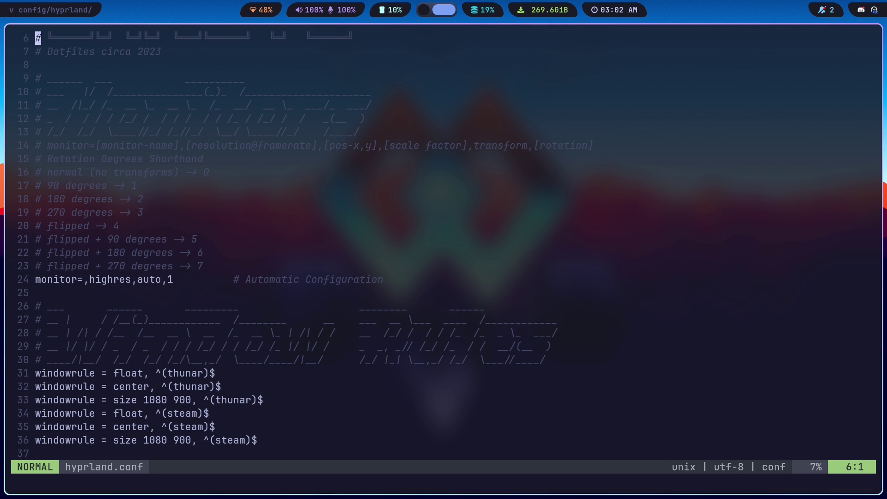
{"action": "key", "text": "k"}
{"action": "key", "text": "k"}
{"action": "key", "text": "k"}
{"action": "key", "text": "k"}
{"action": "key", "text": "k"}
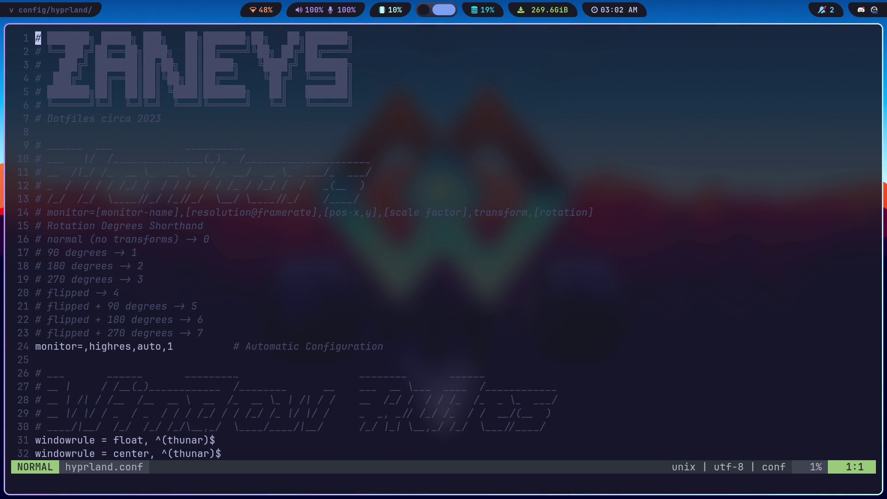
Step: Examine the monitor syntax comment and the rotation degrees shorthand list in the Monitors section
{"action": "key", "text": "j"}
{"action": "key", "text": "j"}
{"action": "key", "text": "j"}
{"action": "key", "text": "j"}
{"action": "key", "text": "j"}
{"action": "key", "text": "j"}
{"action": "key", "text": "j"}
{"action": "key", "text": "j"}
{"action": "key", "text": "j"}
{"action": "key", "text": "j"}
{"action": "key", "text": "j"}
{"action": "key", "text": "j"}
{"action": "key", "text": "j"}
{"action": "key", "text": "j"}
{"action": "key", "text": "j"}
{"action": "key", "text": "j"}
{"action": "key", "text": "j"}
{"action": "key", "text": "j"}
{"action": "key", "text": "j"}
{"action": "key", "text": "j"}
{"action": "key", "text": "k"}
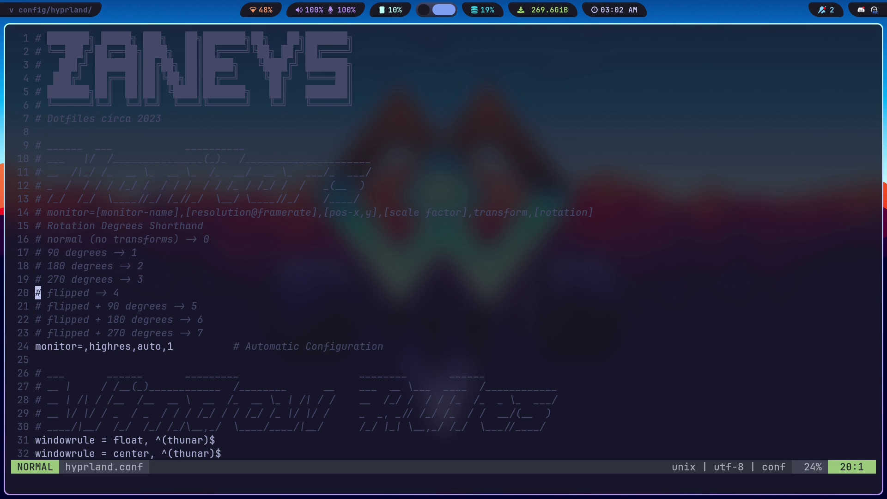
{"action": "key", "text": "k"}
{"action": "key", "text": "k"}
{"action": "key", "text": "k"}
{"action": "key", "text": "k"}
{"action": "key", "text": "k"}
{"action": "key", "text": "k"}
{"action": "key", "text": "k"}
{"action": "key", "text": "j"}
{"action": "key", "text": "j"}
{"action": "key", "text": "j"}
{"action": "key", "text": "j"}
{"action": "key", "text": "j"}
{"action": "key", "text": "j"}
{"action": "key", "text": "j"}
{"action": "key", "text": "j"}
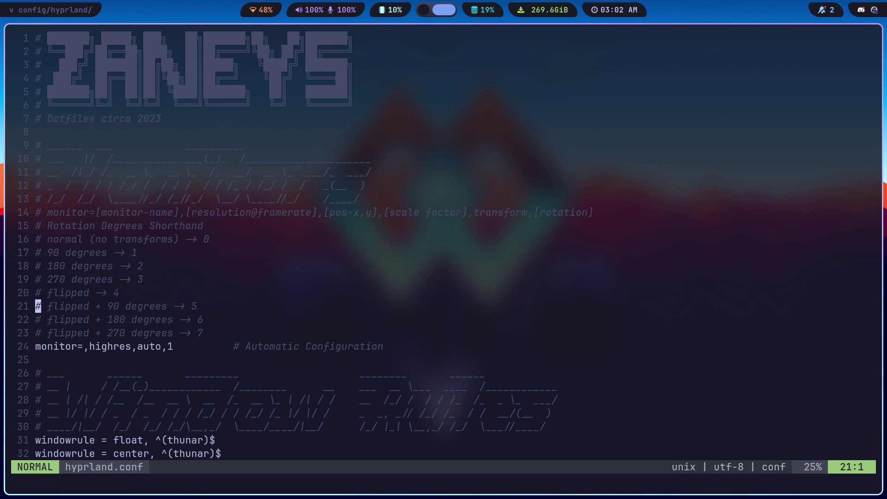
Step: Examine the monitor line field by field: monitor name, resolution, position and scale factor
{"action": "key", "text": "j"}
{"action": "key", "text": "j"}
{"action": "key", "text": "j"}
{"action": "key", "text": "l"}
{"action": "key", "text": "l"}
{"action": "key", "text": "l"}
{"action": "key", "text": "l"}
{"action": "key", "text": "l"}
{"action": "key", "text": "l"}
{"action": "key", "text": "l"}
{"action": "key", "text": "l"}
{"action": "key", "text": "l"}
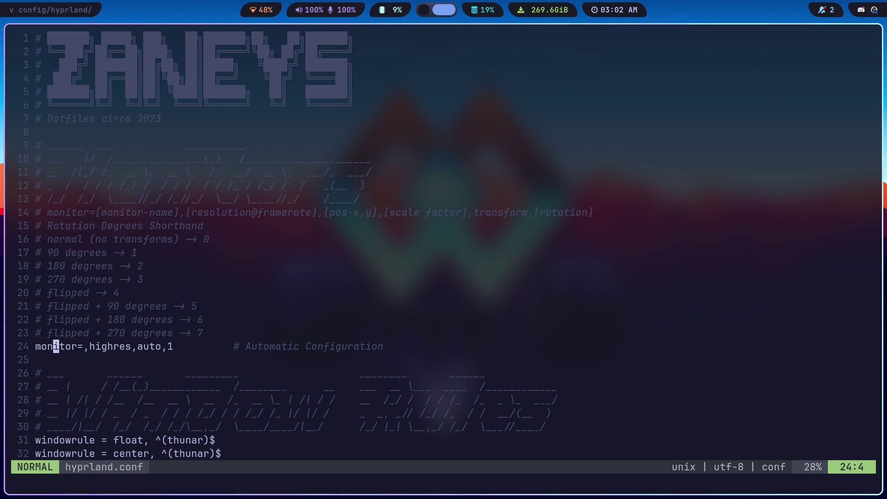
{"action": "key", "text": "h"}
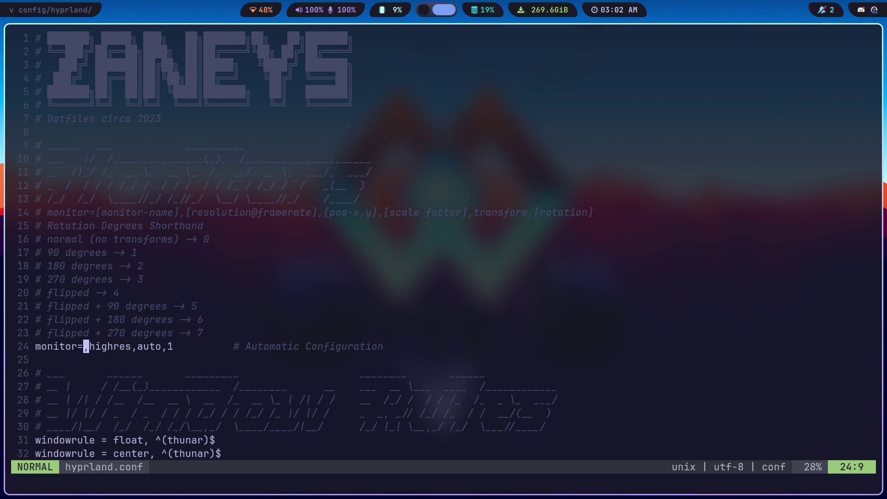
{"action": "key", "text": "l"}
{"action": "key", "text": "l"}
{"action": "key", "text": "l"}
{"action": "key", "text": "l"}
{"action": "key", "text": "l"}
{"action": "key", "text": "l"}
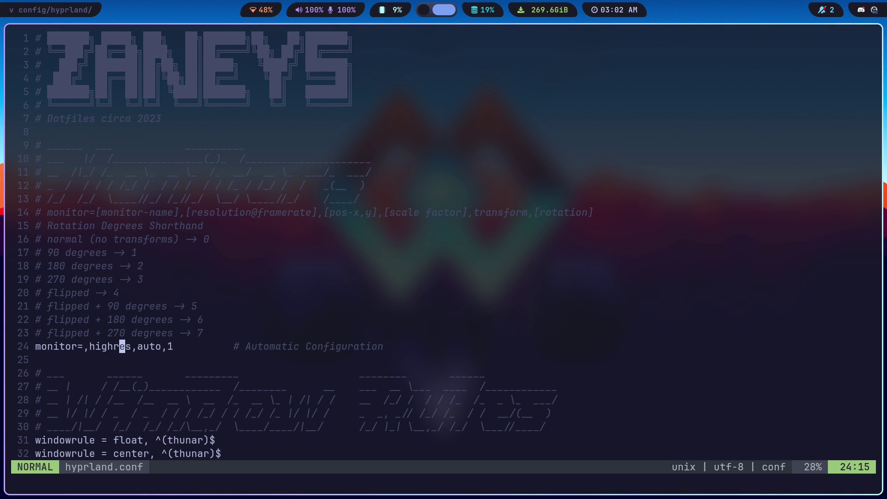
{"action": "key", "text": "l"}
{"action": "key", "text": "l"}
{"action": "key", "text": "l"}
{"action": "key", "text": "l"}
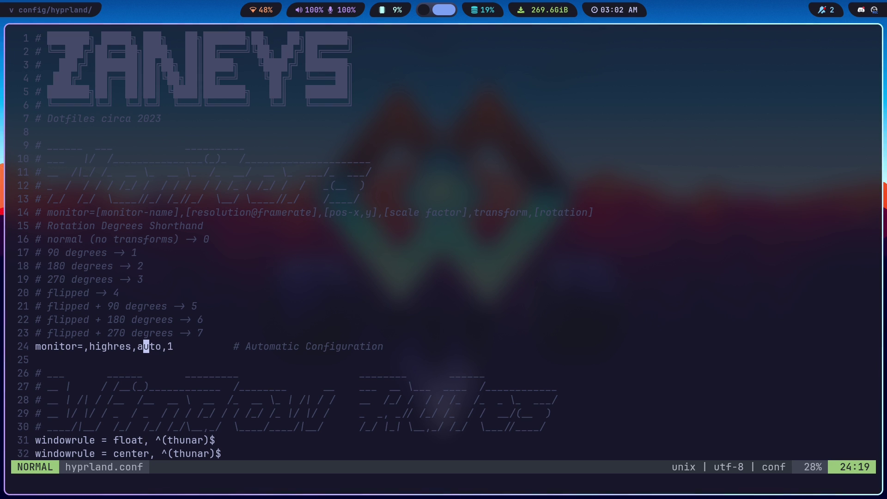
{"action": "key", "text": "l"}
{"action": "key", "text": "l"}
{"action": "key", "text": "l"}
{"action": "key", "text": "l"}
{"action": "key", "text": "l"}
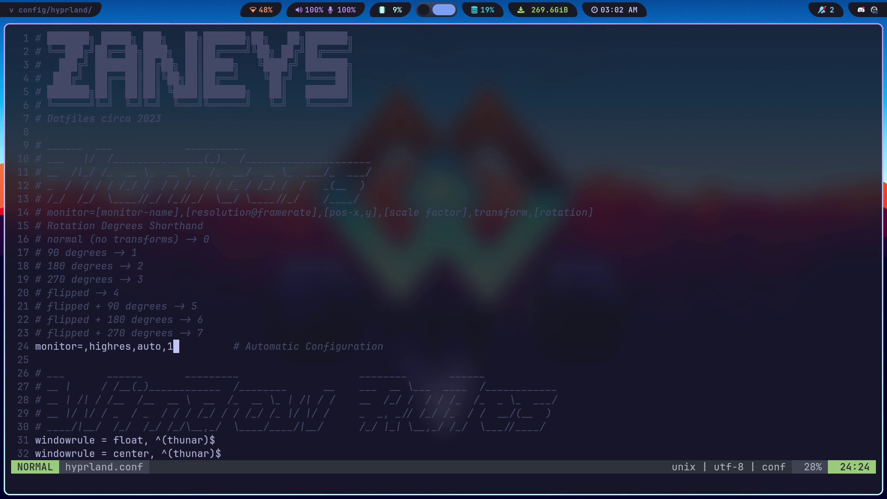
{"action": "key", "text": "h"}
Step: Examine the Window Rules section, covering the float, center and size rules for thunar and steam
{"action": "key", "text": "j"}
{"action": "key", "text": "j"}
{"action": "key", "text": "j"}
{"action": "key", "text": "j"}
{"action": "key", "text": "j"}
{"action": "key", "text": "j"}
{"action": "key", "text": "j"}
{"action": "key", "text": "j"}
{"action": "key", "text": "j"}
{"action": "key", "text": "j"}
{"action": "key", "text": "j"}
{"action": "key", "text": "j"}
{"action": "key", "text": "j"}
{"action": "key", "text": "j"}
{"action": "key", "text": "j"}
{"action": "key", "text": "j"}
{"action": "key", "text": "j"}
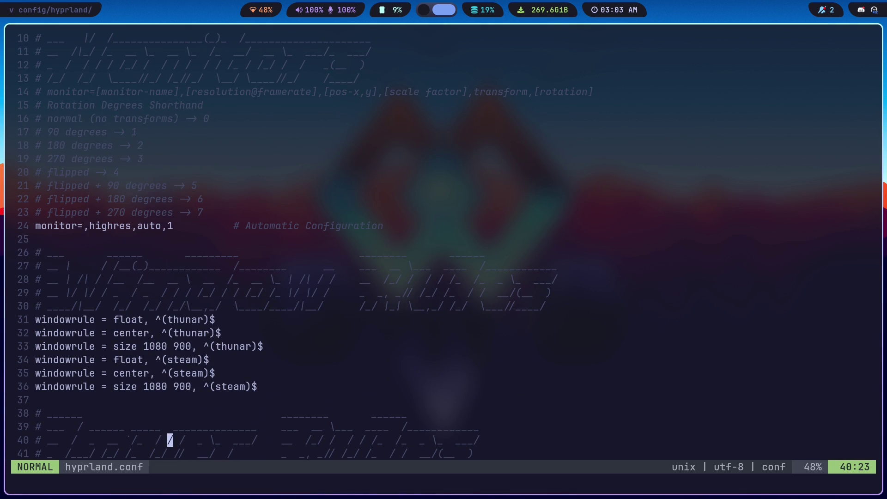
{"action": "key", "text": "k"}
{"action": "key", "text": "k"}
{"action": "key", "text": "k"}
{"action": "key", "text": "k"}
{"action": "key", "text": "k"}
{"action": "key", "text": "k"}
{"action": "key", "text": "k"}
{"action": "key", "text": "k"}
{"action": "key", "text": "k"}
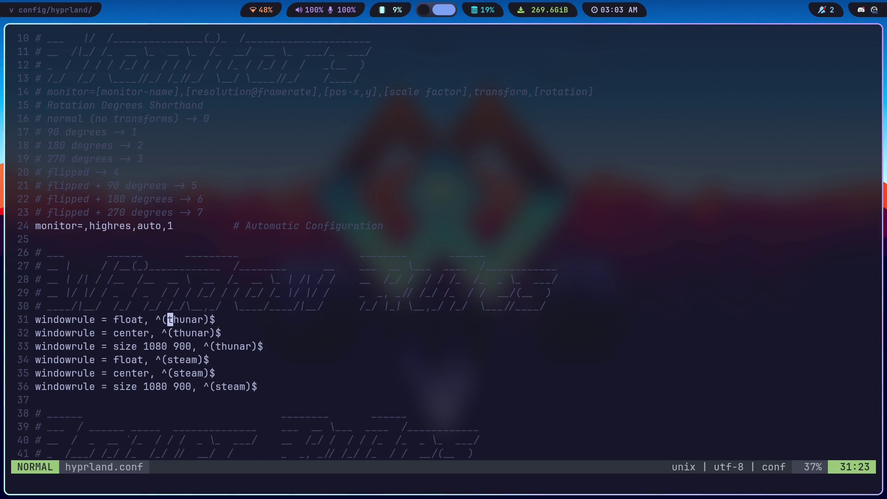
Step: Read on from the window rules through the Layer Rules section, including the blur rule for tofi
{"action": "key", "text": "j"}
{"action": "key", "text": "j"}
{"action": "key", "text": "j"}
{"action": "key", "text": "j"}
{"action": "key", "text": "j"}
{"action": "key", "text": "j"}
{"action": "key", "text": "j"}
{"action": "key", "text": "j"}
{"action": "key", "text": "j"}
{"action": "key", "text": "j"}
{"action": "key", "text": "j"}
{"action": "key", "text": "j"}
{"action": "key", "text": "j"}
{"action": "key", "text": "j"}
{"action": "key", "text": "j"}
{"action": "key", "text": "j"}
{"action": "key", "text": "j"}
{"action": "key", "text": "j"}
{"action": "key", "text": "j"}
{"action": "key", "text": "j"}
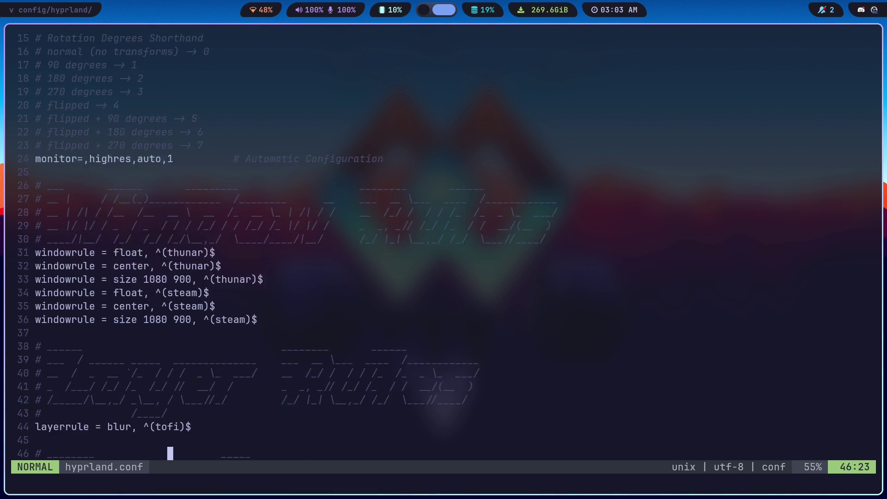
Step: Examine the input block, covering keyboard layout, keyboard options, mouse following, touchpad scrolling and sensitivity
{"action": "key", "text": "j"}
{"action": "key", "text": "j"}
{"action": "key", "text": "j"}
{"action": "key", "text": "j"}
{"action": "key", "text": "j"}
{"action": "key", "text": "j"}
{"action": "key", "text": "j"}
{"action": "key", "text": "j"}
{"action": "key", "text": "j"}
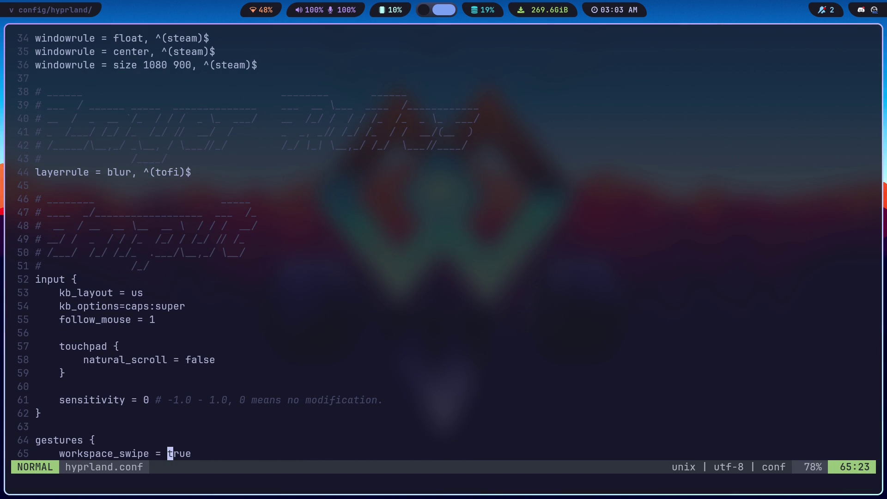
Step: Look through the gestures block and down to the sourced autostart.conf and animations.conf lines
{"action": "key", "text": "j"}
{"action": "key", "text": "j"}
{"action": "key", "text": "j"}
{"action": "key", "text": "j"}
{"action": "key", "text": "j"}
{"action": "key", "text": "j"}
{"action": "key", "text": "j"}
{"action": "key", "text": "j"}
{"action": "key", "text": "j"}
{"action": "key", "text": "j"}
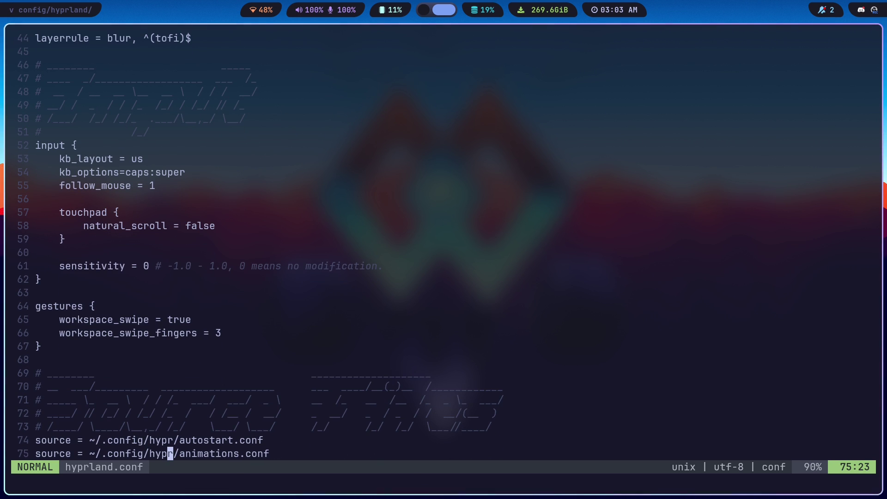
Step: Return from the source lines to the workspace_swipe_fingers setting in the gestures block
{"action": "key", "text": "k"}
{"action": "key", "text": "k"}
{"action": "key", "text": "k"}
{"action": "key", "text": "k"}
{"action": "key", "text": "k"}
{"action": "key", "text": "k"}
{"action": "key", "text": "k"}
{"action": "key", "text": "k"}
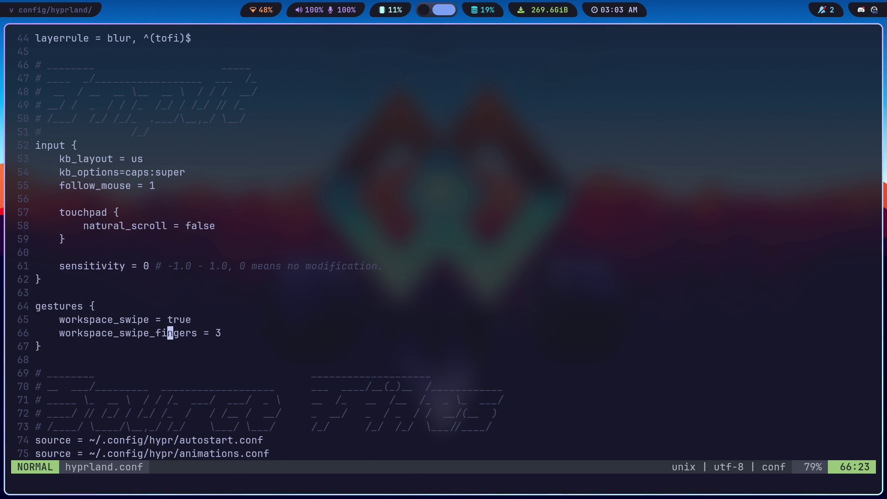
Step: Review the input block upward from the gestures to the kb_options=caps:super line
{"action": "key", "text": "k"}
{"action": "key", "text": "k"}
{"action": "key", "text": "k"}
{"action": "key", "text": "k"}
{"action": "key", "text": "k"}
{"action": "key", "text": "k"}
{"action": "key", "text": "k"}
{"action": "key", "text": "k"}
{"action": "key", "text": "k"}
{"action": "key", "text": "k"}
{"action": "key", "text": "k"}
{"action": "key", "text": "k"}
{"action": "key", "text": "k"}
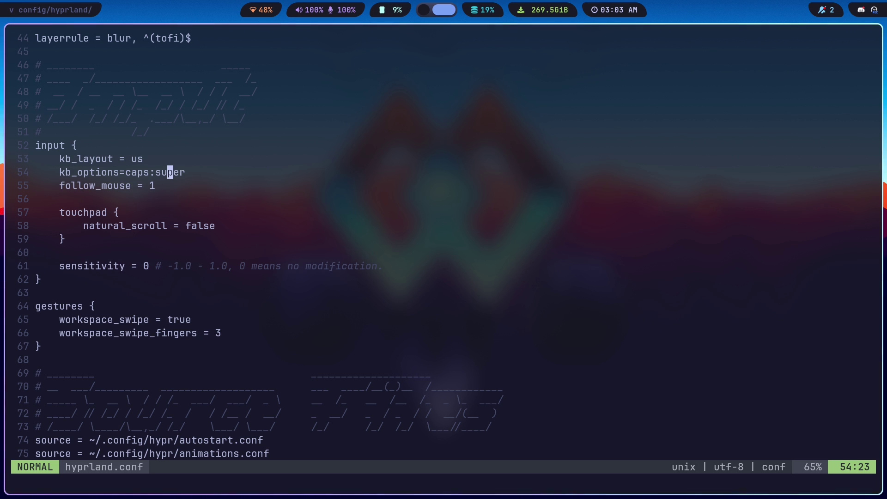
Step: Go back over the touchpad and sensitivity settings down to the three-finger workspace swipe setting
{"action": "key", "text": "j"}
{"action": "key", "text": "j"}
{"action": "key", "text": "j"}
{"action": "key", "text": "j"}
{"action": "key", "text": "j"}
{"action": "key", "text": "j"}
{"action": "key", "text": "j"}
{"action": "key", "text": "j"}
{"action": "key", "text": "j"}
{"action": "key", "text": "j"}
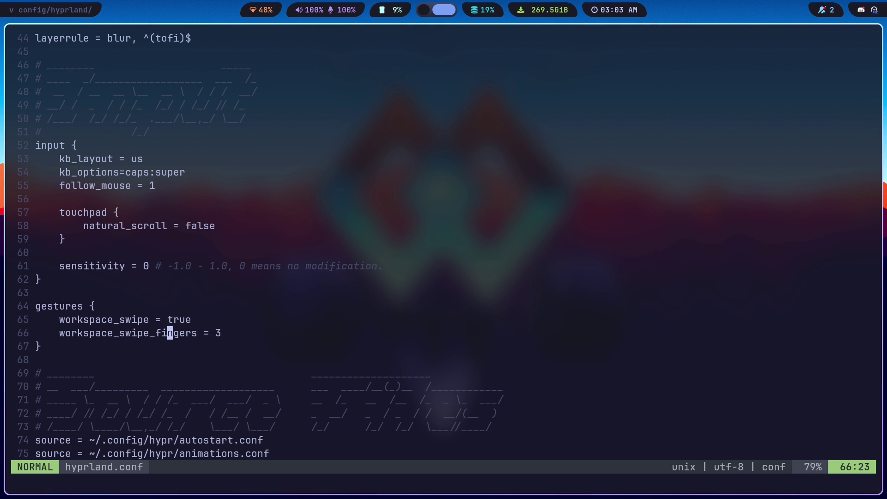
Step: Open keybindings.conf from the NERDTree file tree
{"action": "key", "text": "ctrl+n"}
{"action": "key", "text": "Return"}
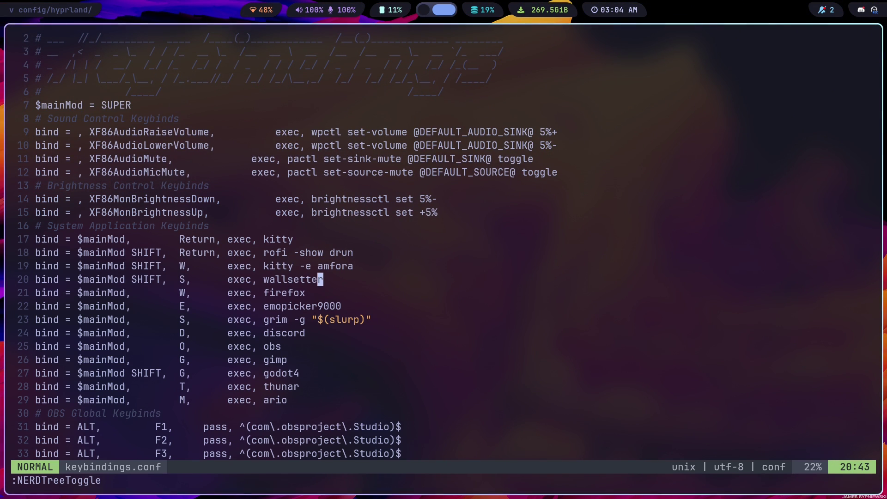
Step: Visit the empty workspace 3, return to workspace 2 and view the system application keybinds
{"action": "key", "text": "super+3"}
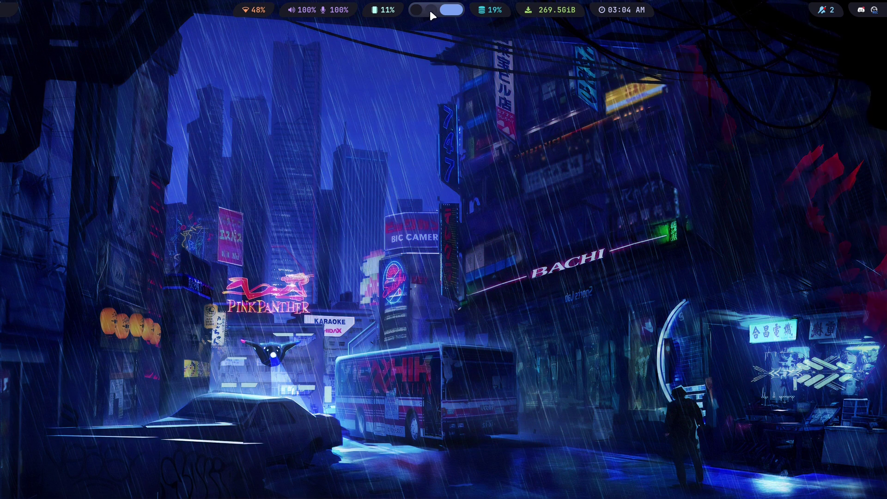
{"action": "left_click", "coordinate": [430, 10]}
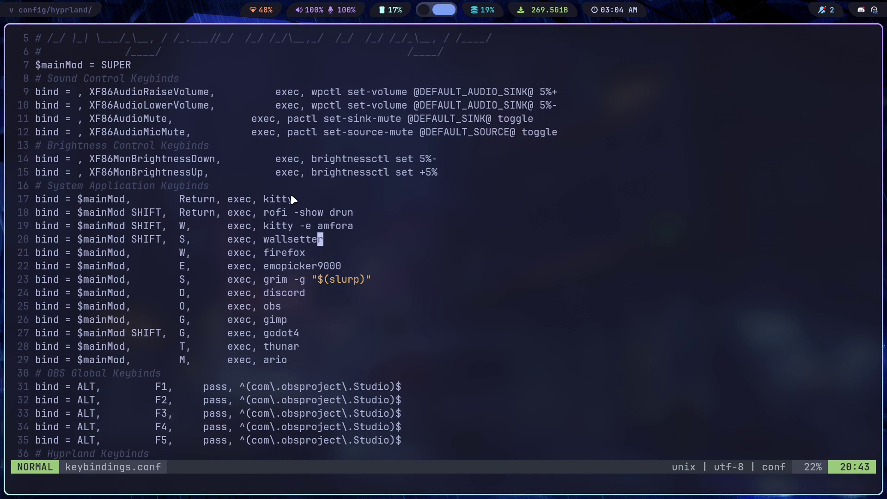
{"action": "scroll", "coordinate": [291, 196], "scroll_direction": "down", "scroll_amount": 1}
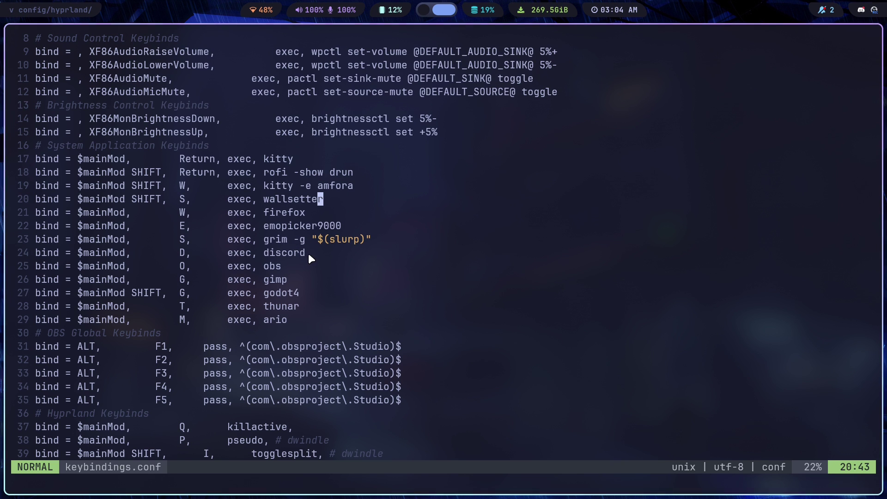
Step: Open the rofi application launcher, browse entries in both columns and close it without launching anything
{"action": "key", "text": "super+shift+Return"}
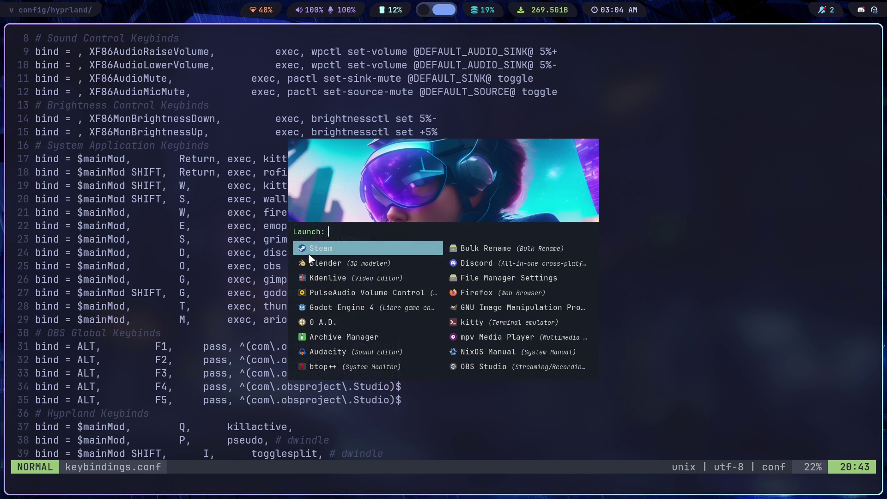
{"action": "key", "text": "Down"}
{"action": "key", "text": "Down"}
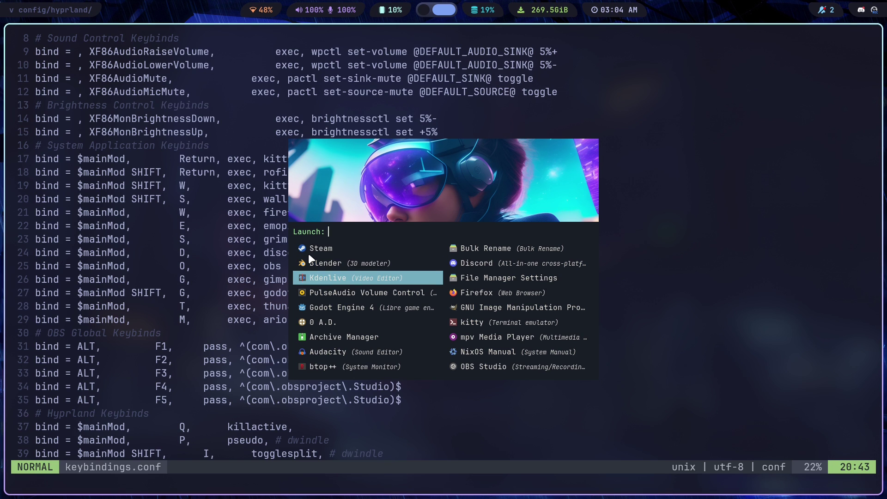
{"action": "key", "text": "Down"}
{"action": "key", "text": "Up"}
{"action": "key", "text": "Up"}
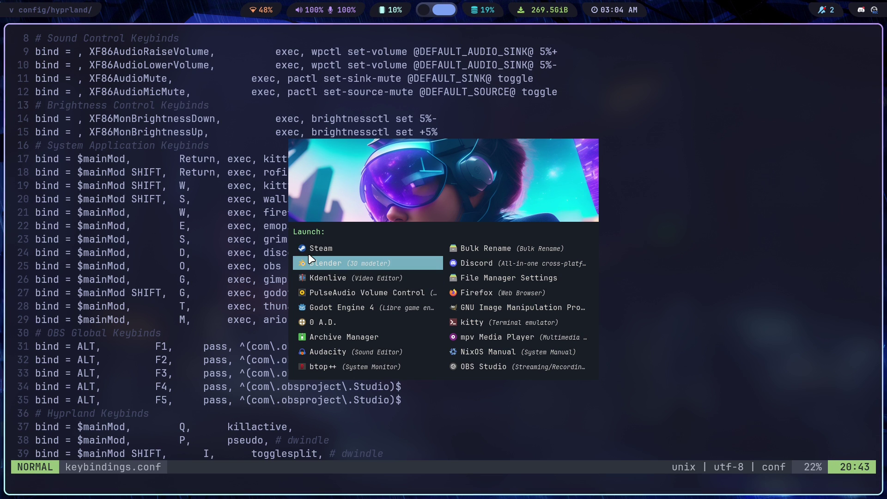
{"action": "key", "text": "Right"}
{"action": "key", "text": "Down"}
{"action": "key", "text": "Down"}
{"action": "key", "text": "Down"}
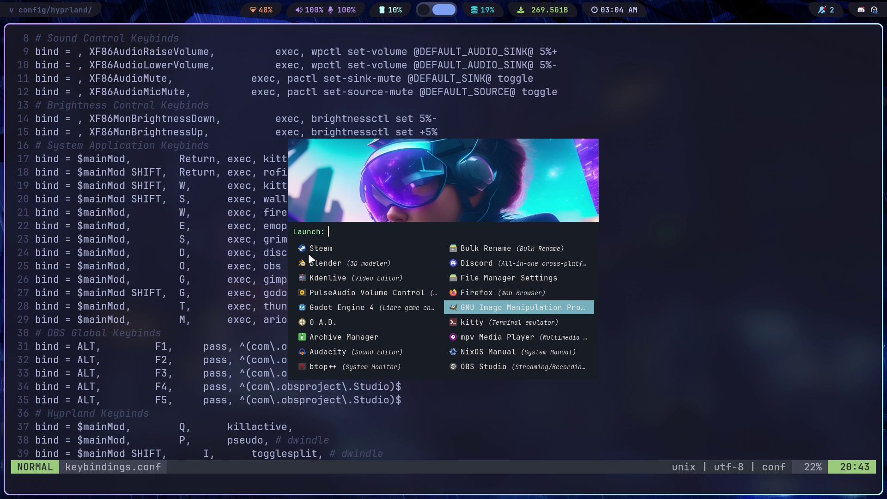
{"action": "key", "text": "Up"}
{"action": "key", "text": "Up"}
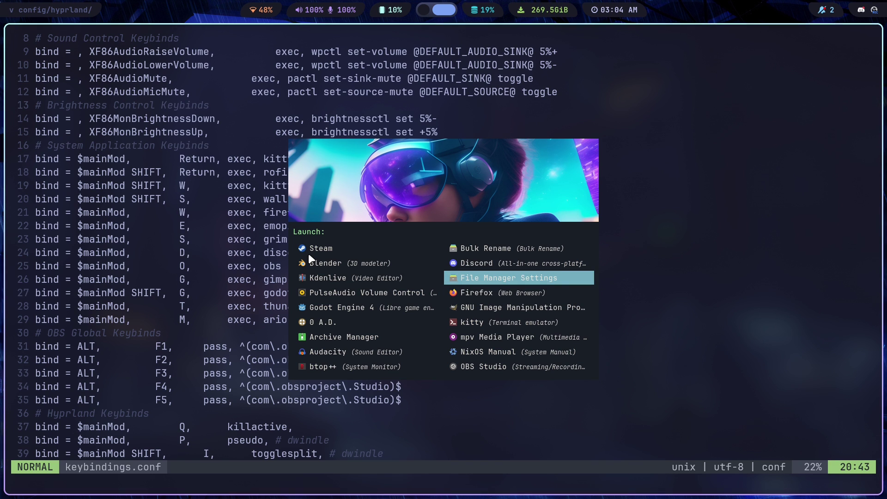
{"action": "key", "text": "Escape"}
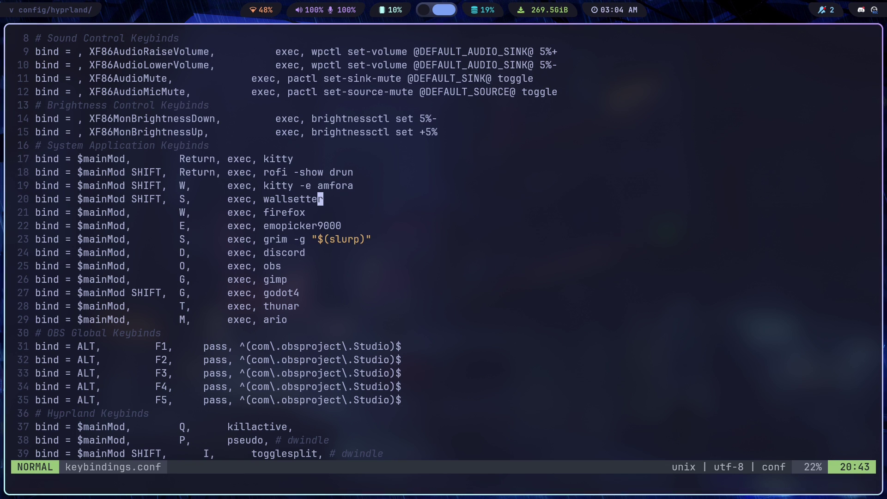
Step: Examine keybindings.conf from the wallsetter bind through the application and OBS binds to the togglesplit bind
{"action": "key", "text": "j"}
{"action": "key", "text": "j"}
{"action": "key", "text": "j"}
{"action": "key", "text": "j"}
{"action": "key", "text": "j"}
{"action": "key", "text": "j"}
{"action": "key", "text": "j"}
{"action": "key", "text": "j"}
{"action": "key", "text": "j"}
{"action": "key", "text": "j"}
{"action": "key", "text": "j"}
{"action": "key", "text": "j"}
{"action": "key", "text": "j"}
{"action": "key", "text": "j"}
{"action": "key", "text": "j"}
{"action": "key", "text": "j"}
{"action": "key", "text": "j"}
{"action": "key", "text": "j"}
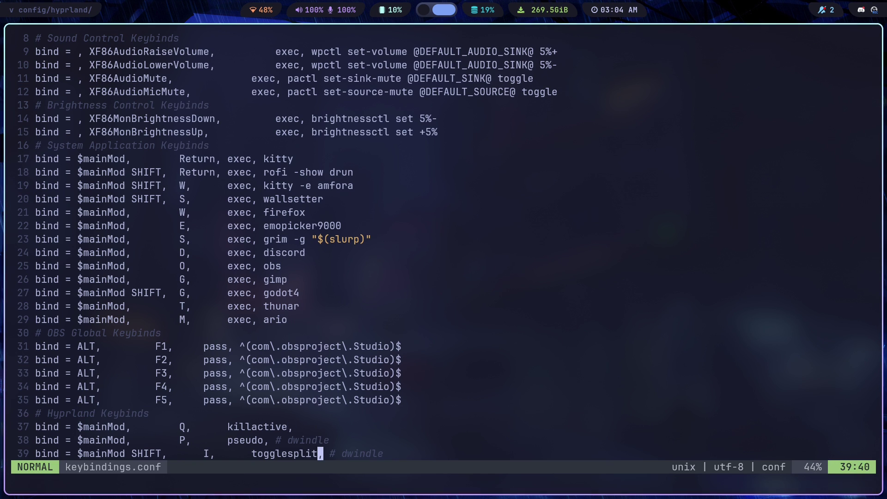
Step: Examine the remaining Hyprland keybinds, the movewindow binds and the movefocus binds down to line 58
{"action": "key", "text": "j"}
{"action": "key", "text": "j"}
{"action": "key", "text": "j"}
{"action": "key", "text": "j"}
{"action": "key", "text": "j"}
{"action": "key", "text": "j"}
{"action": "key", "text": "j"}
{"action": "key", "text": "j"}
{"action": "key", "text": "j"}
{"action": "key", "text": "j"}
{"action": "key", "text": "j"}
{"action": "key", "text": "j"}
{"action": "key", "text": "j"}
{"action": "key", "text": "j"}
{"action": "key", "text": "j"}
{"action": "key", "text": "j"}
{"action": "key", "text": "j"}
{"action": "key", "text": "j"}
{"action": "key", "text": "j"}
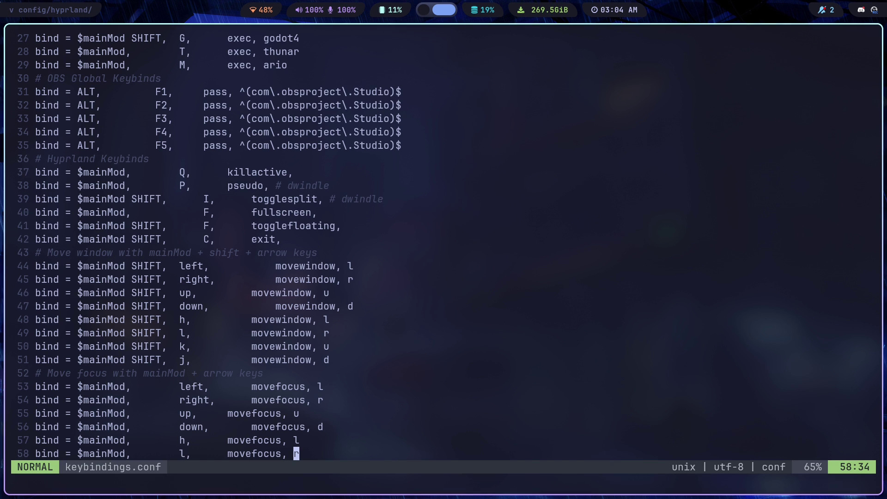
Step: Read past the last movefocus binds into the workspace-switching binds, down to the one for workspace 5
{"action": "key", "text": "j"}
{"action": "key", "text": "j"}
{"action": "key", "text": "j"}
{"action": "key", "text": "j"}
{"action": "key", "text": "j"}
{"action": "key", "text": "j"}
{"action": "key", "text": "j"}
{"action": "key", "text": "j"}
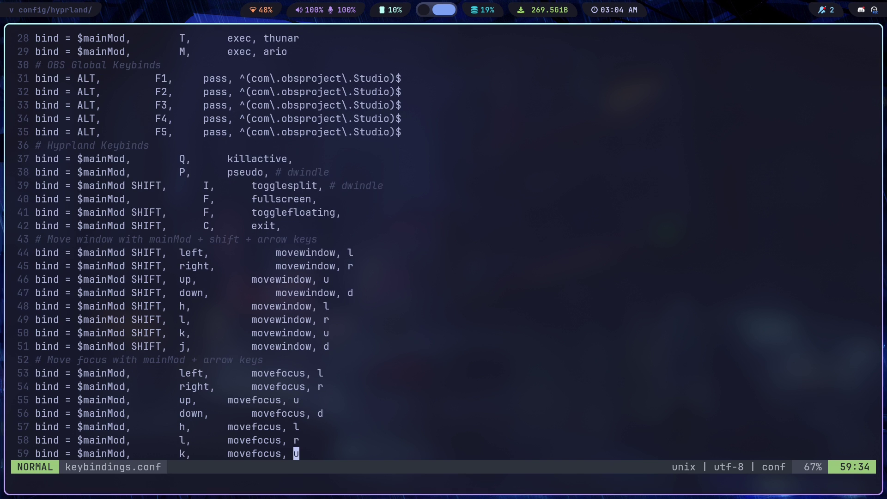
Step: Open a kitty terminal beside the keybindings file and swap the two tiled windows back and forth
{"action": "key", "text": "super+Return"}
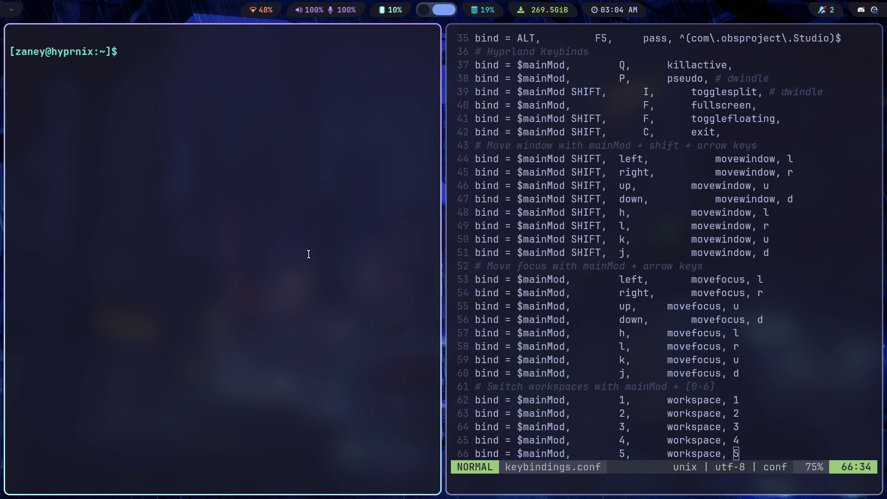
{"action": "key", "text": "super+shift+Right"}
{"action": "key", "text": "super+shift+Left"}
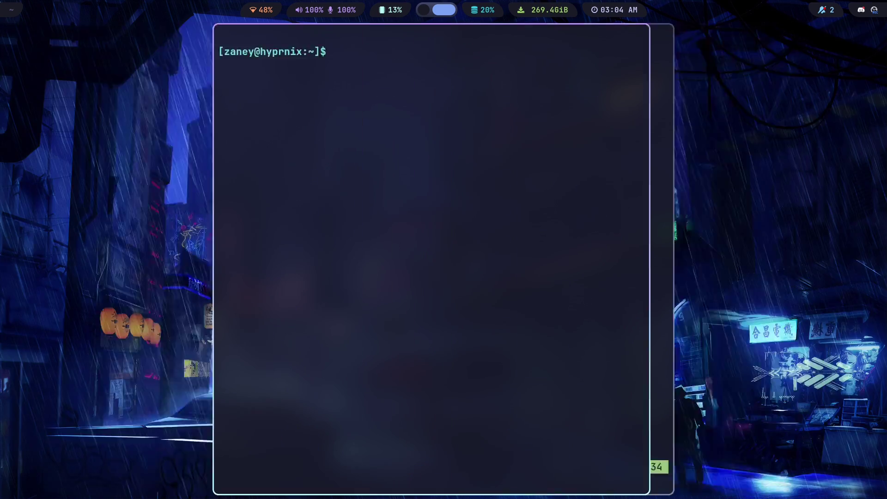
{"action": "key", "text": "super+shift+Right"}
{"action": "key", "text": "super+shift+Left"}
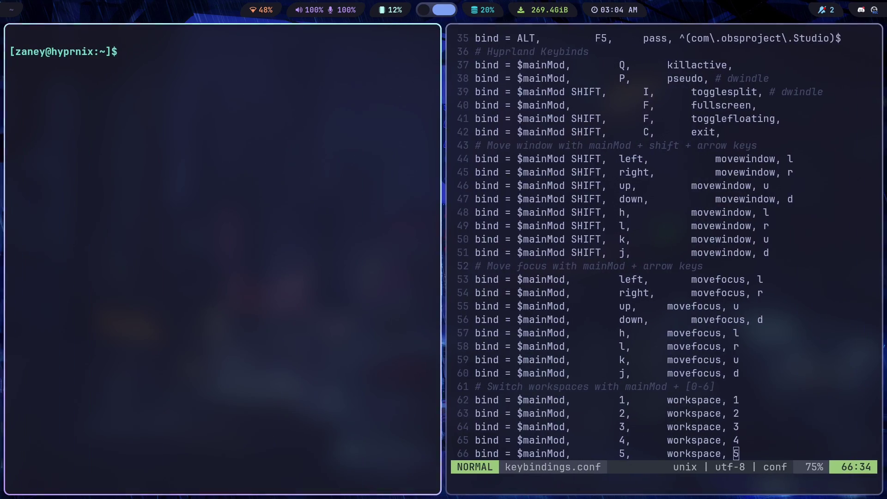
Step: Swap the terminal and editor tiles back and forth again, and narrow the terminal to widen the editor
{"action": "key", "text": "super+shift+Right"}
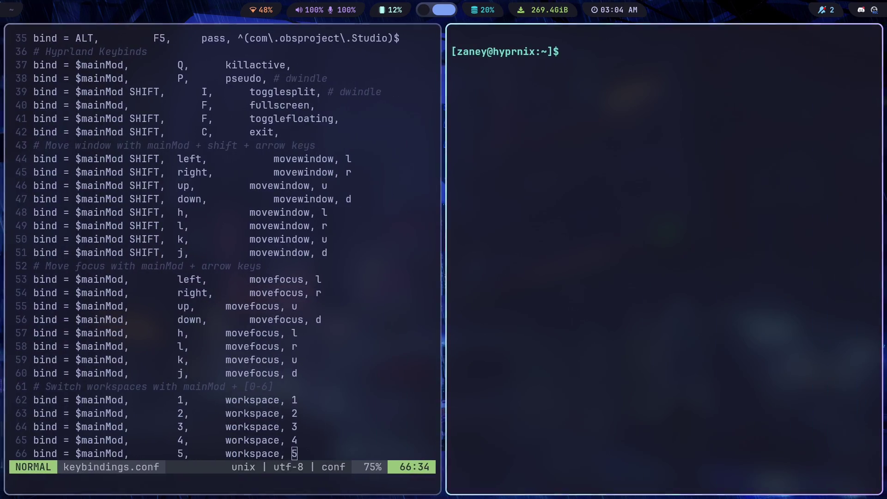
{"action": "key", "text": "super+shift+Left"}
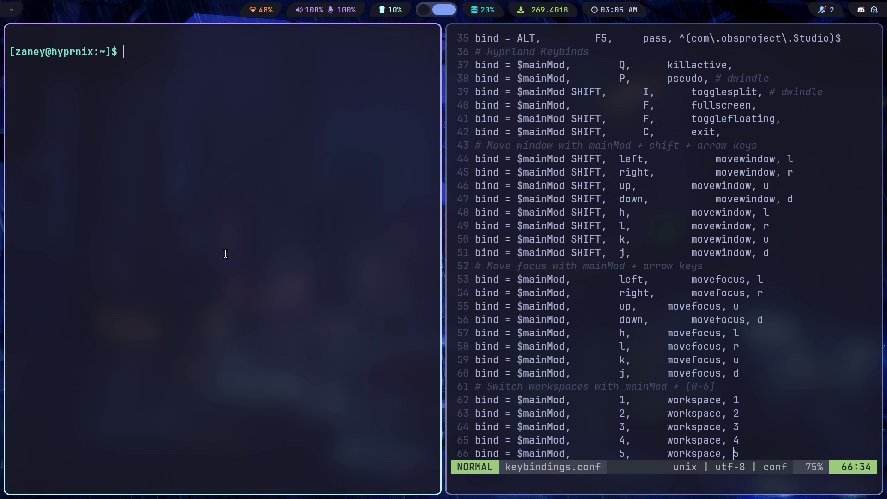
{"action": "key", "text": "super+shift+Right"}
{"action": "key", "text": "super+shift+Left"}
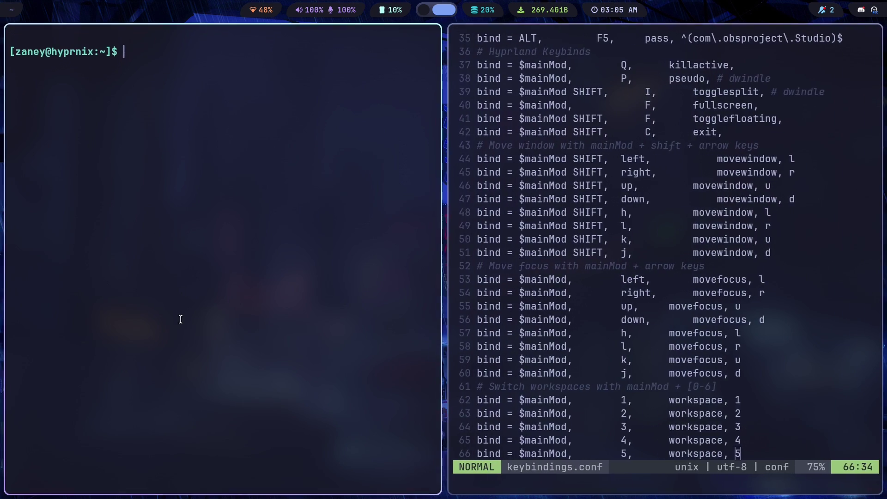
{"action": "left_click_drag", "start_coordinate": [314, 394], "coordinate": [284, 409]}
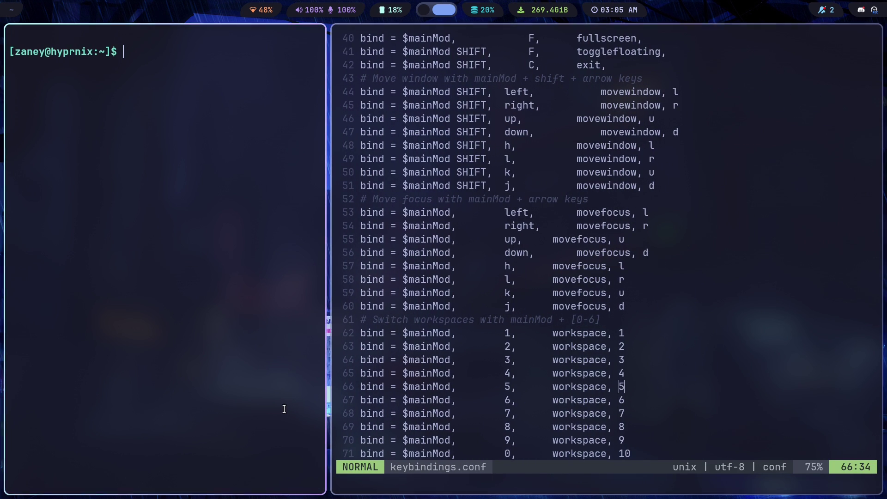
Step: Review the workspace, movetoworkspace and mouse binds at the end of keybindings.conf, and return to the application keybinds
{"action": "scroll", "coordinate": [370, 373], "scroll_direction": "down", "scroll_amount": 6}
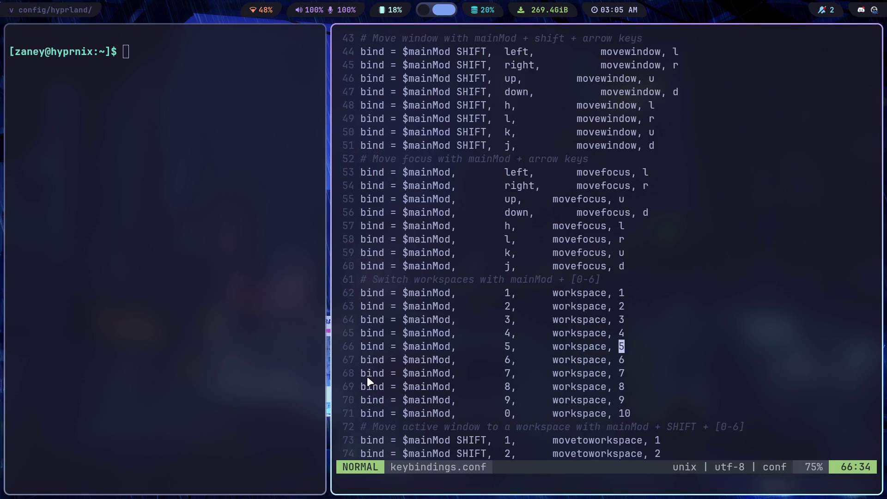
{"action": "scroll", "coordinate": [368, 378], "scroll_direction": "down", "scroll_amount": 2}
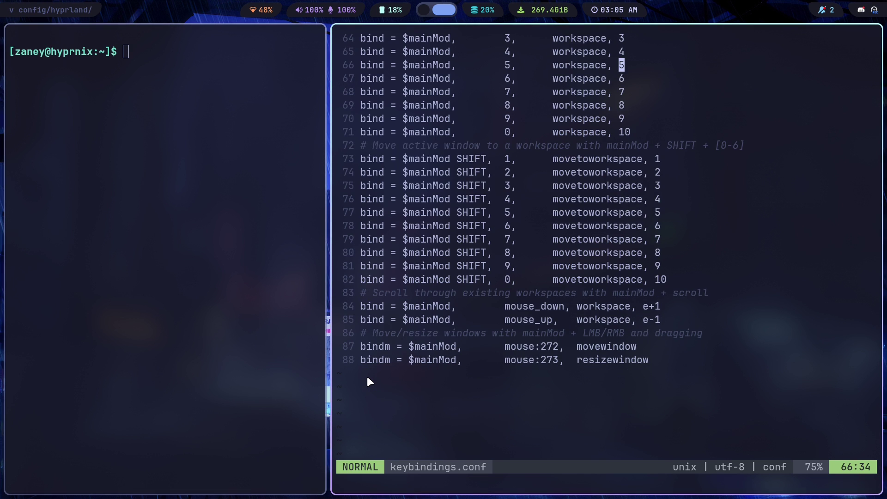
{"action": "scroll", "coordinate": [394, 412], "scroll_direction": "up", "scroll_amount": 11}
{"action": "scroll", "coordinate": [394, 412], "scroll_direction": "up", "scroll_amount": 9}
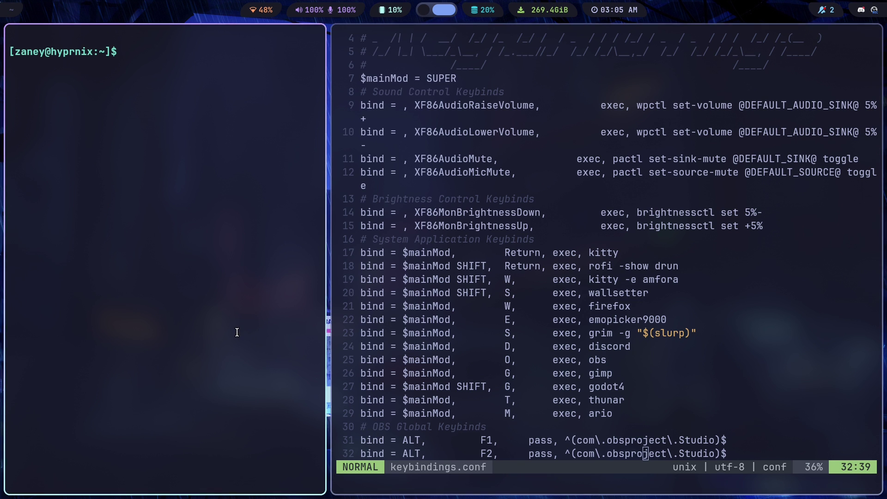
Step: Close the extra terminal and switch between workspaces 1 and 2, ending on workspace 1 with the browser
{"action": "key", "text": "super+q"}
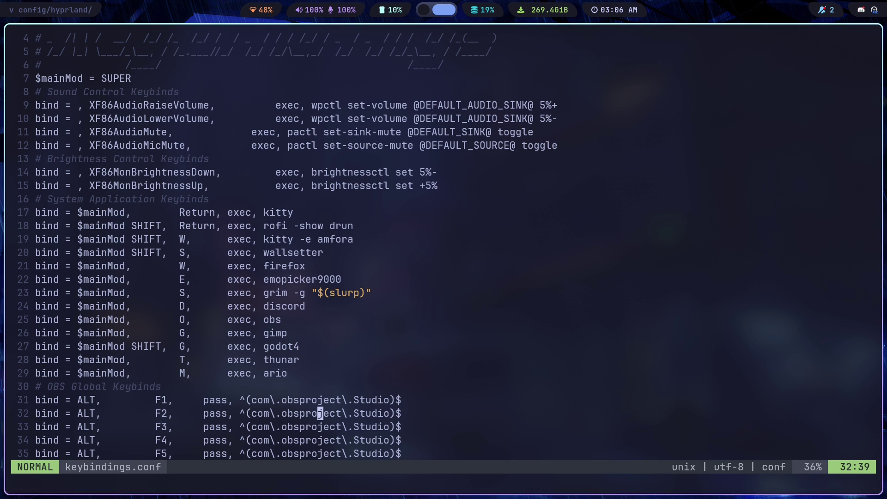
{"action": "key", "text": "super+1"}
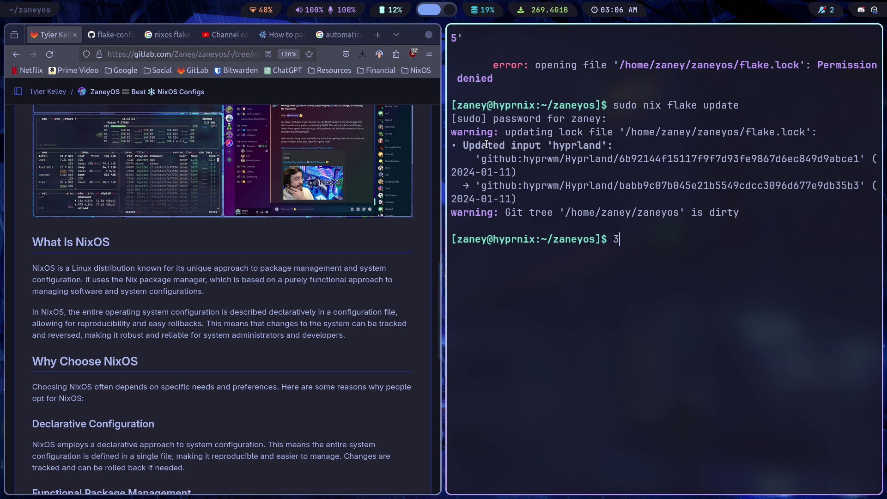
{"action": "key", "text": "super+2"}
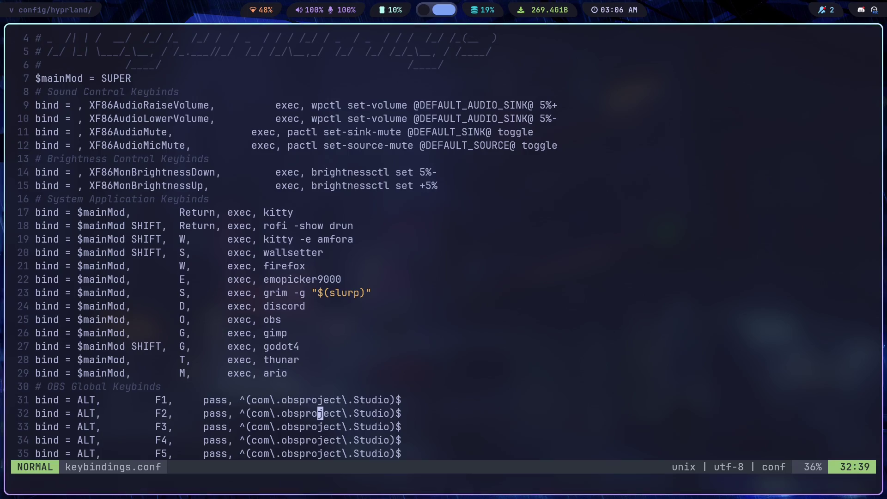
{"action": "left_click", "coordinate": [424, 9]}
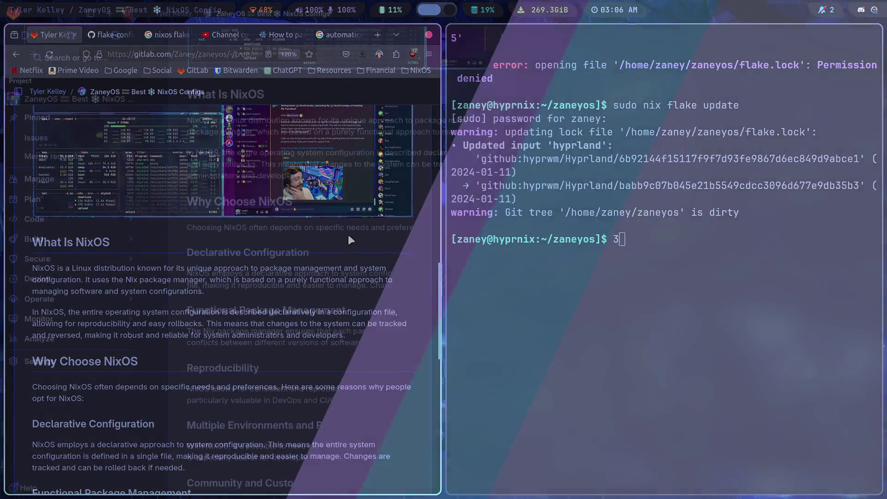